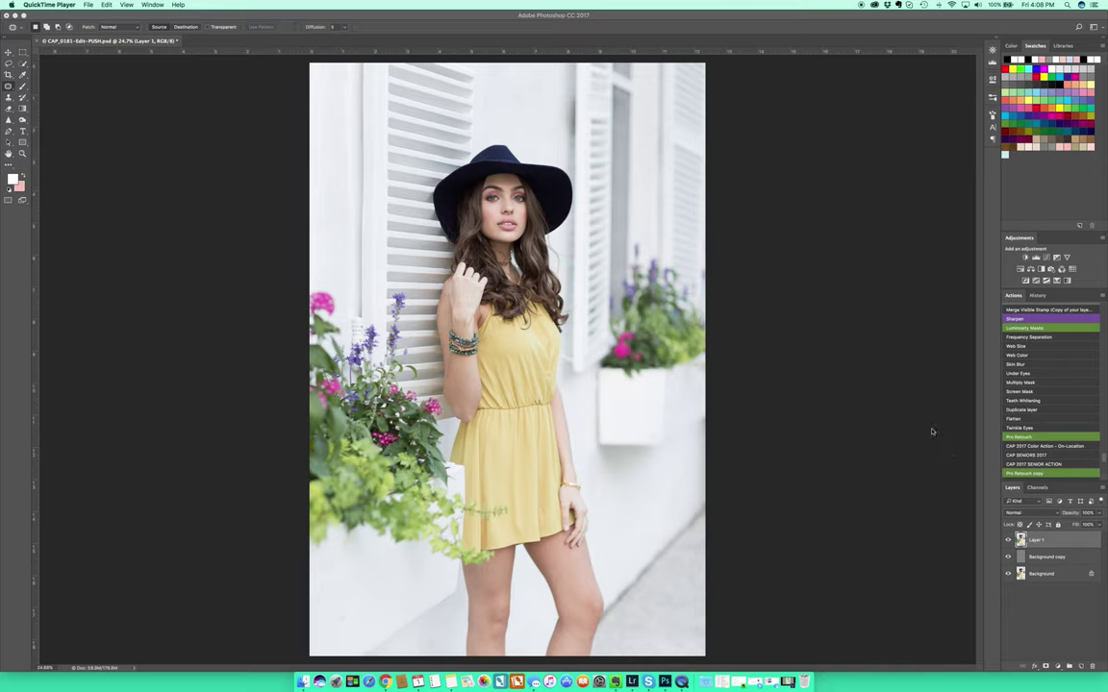
# Add a Black & White adjustment layer above Layer 1, blended as Soft Light at reduced opacity.
pyautogui.click(1042, 270)
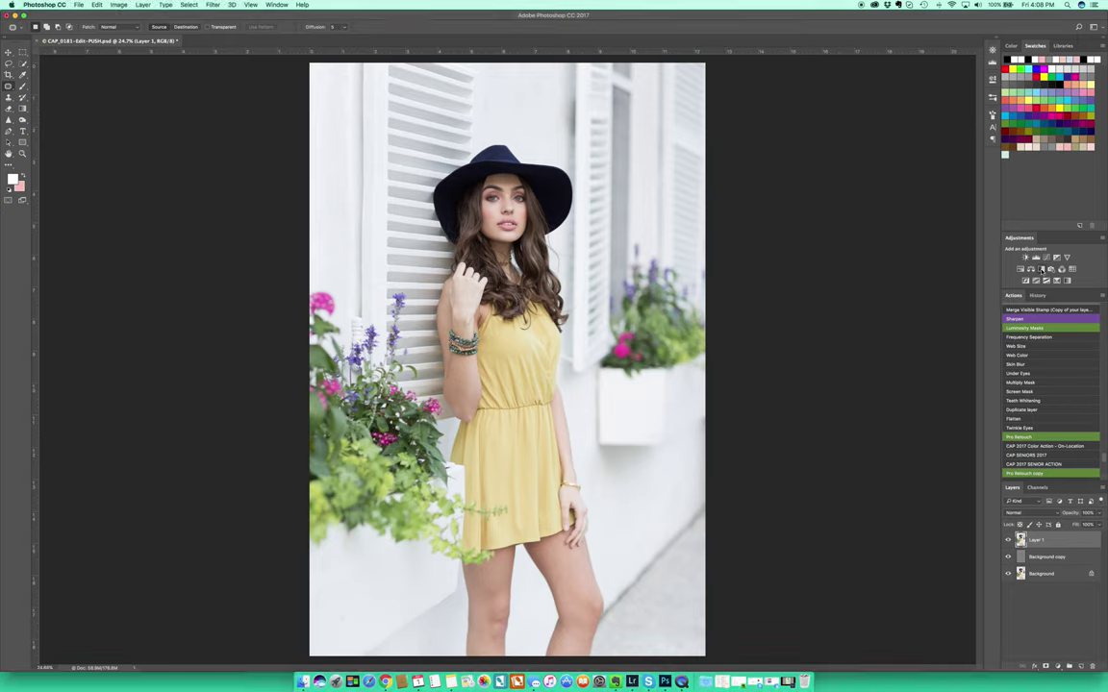
pyautogui.click(1041, 271)
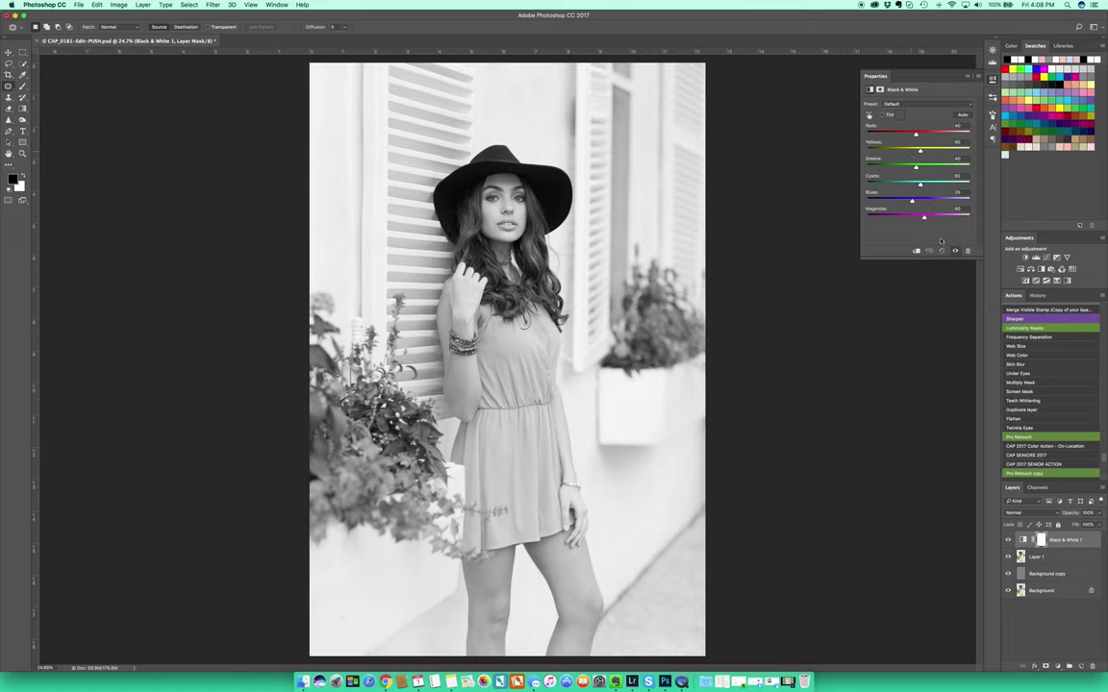
pyautogui.click(1021, 513)
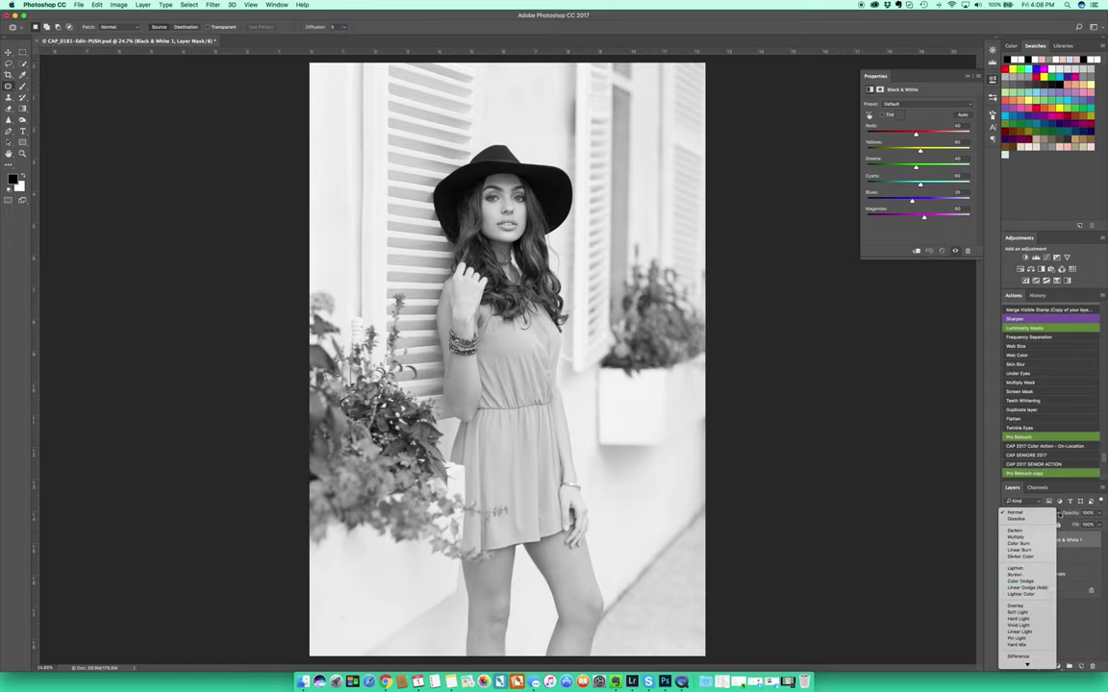
pyautogui.click(1057, 517)
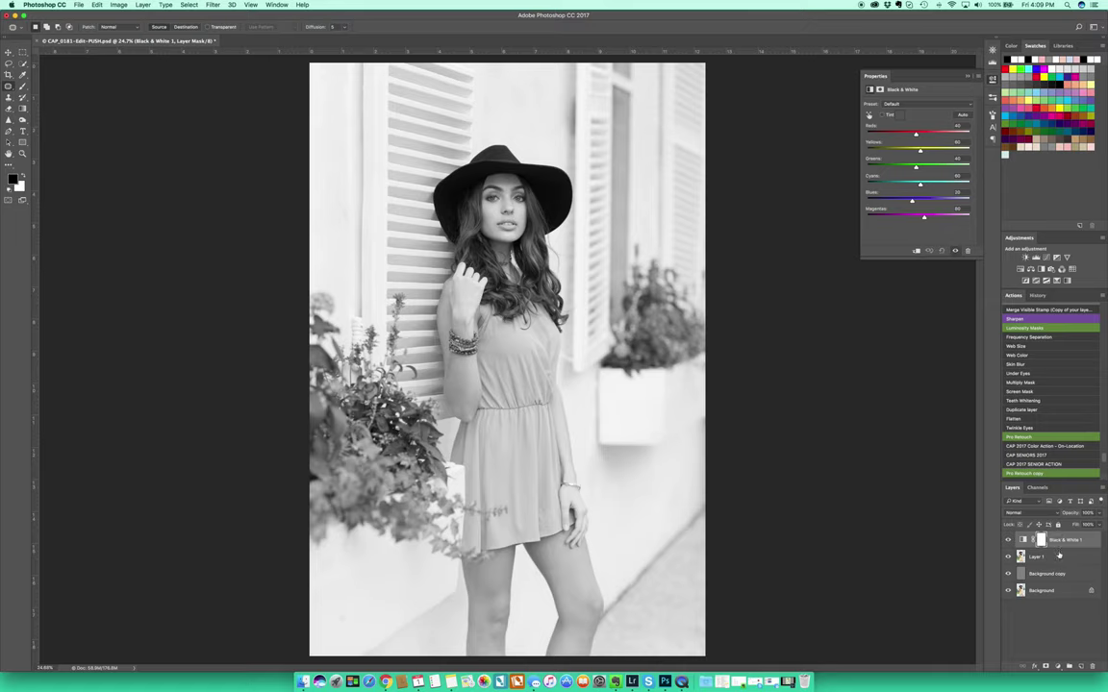
pyautogui.click(1020, 515)
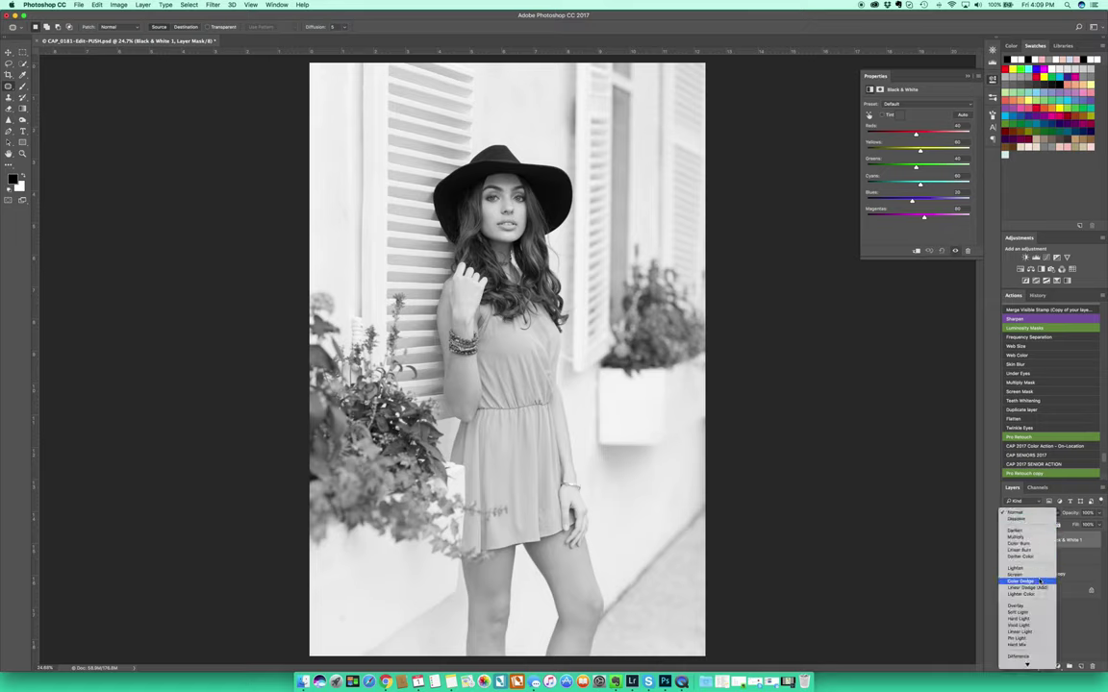
pyautogui.click(1036, 613)
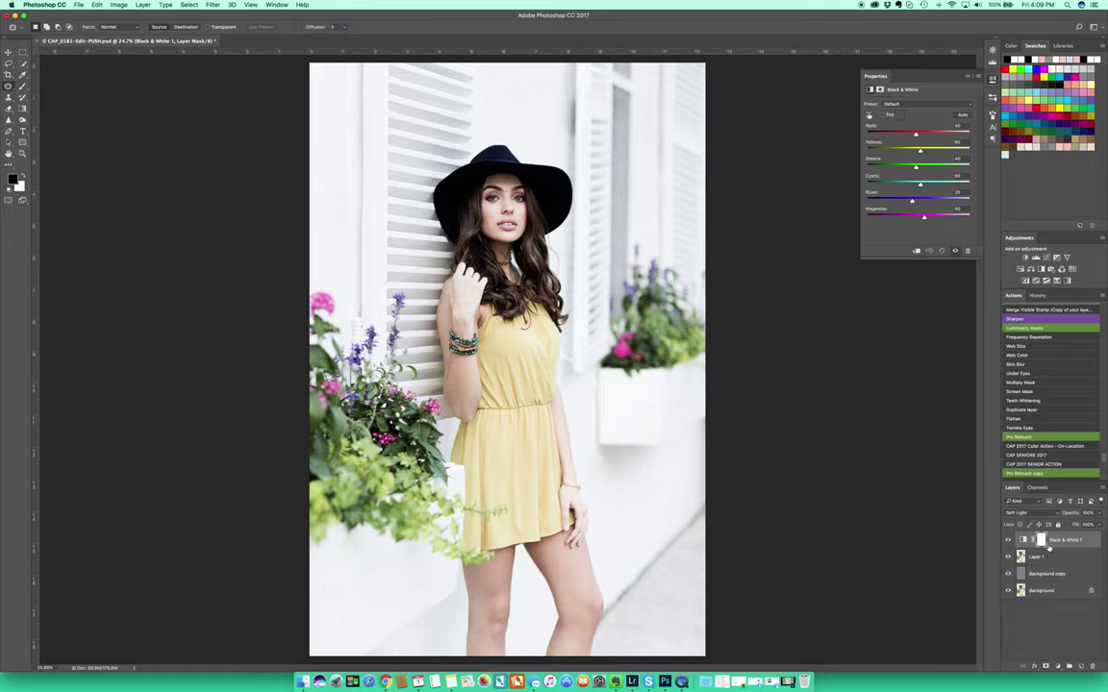
pyautogui.click(1098, 515)
pyautogui.click(1066, 525)
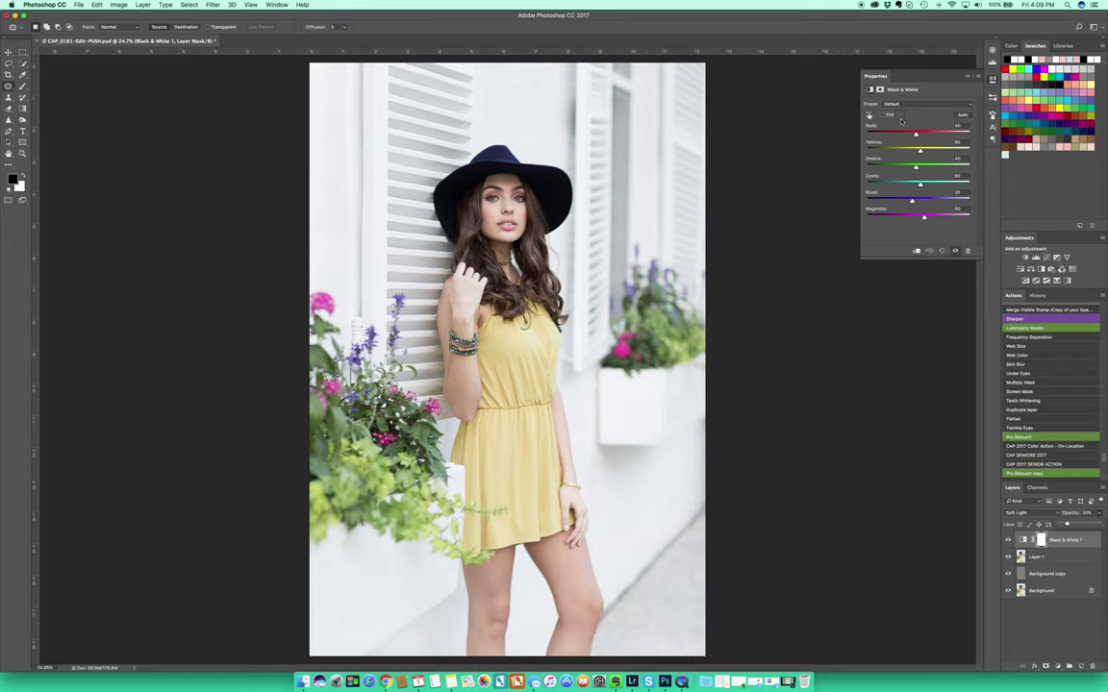
# Set the Black & White mix to about Reds -45, Yellows -60, Greens -115, Cyans -80, Blues -90 and Magentas -40.
pyautogui.moveTo(915, 134); pyautogui.dragTo(864, 156)
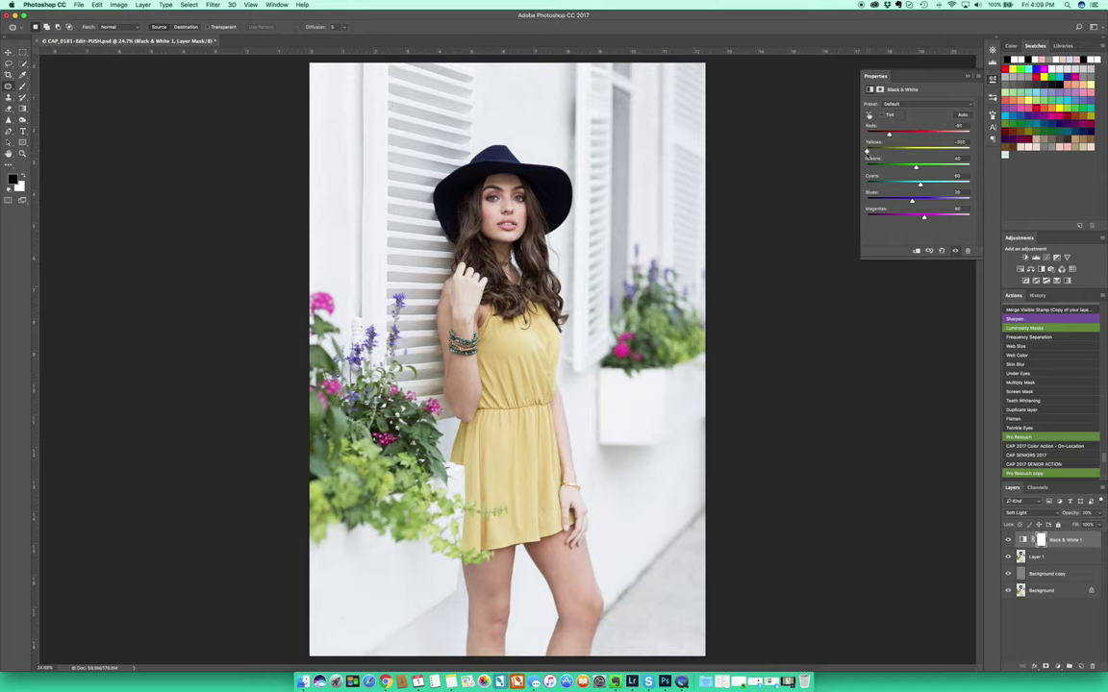
pyautogui.moveTo(867, 156); pyautogui.dragTo(895, 156)
pyautogui.moveTo(887, 135); pyautogui.dragTo(872, 168)
pyautogui.moveTo(879, 169); pyautogui.dragTo(874, 168)
pyautogui.moveTo(873, 168); pyautogui.dragTo(900, 219)
# Set the Black & White layer's opacity to 15% and compare the image with and without it.
pyautogui.moveTo(1099, 513); pyautogui.dragTo(1067, 525)
pyautogui.click(1008, 540)
pyautogui.click(1007, 541)
# Brush black onto the Black & White layer's mask over the model's dark hat area.
pyautogui.click(23, 85)
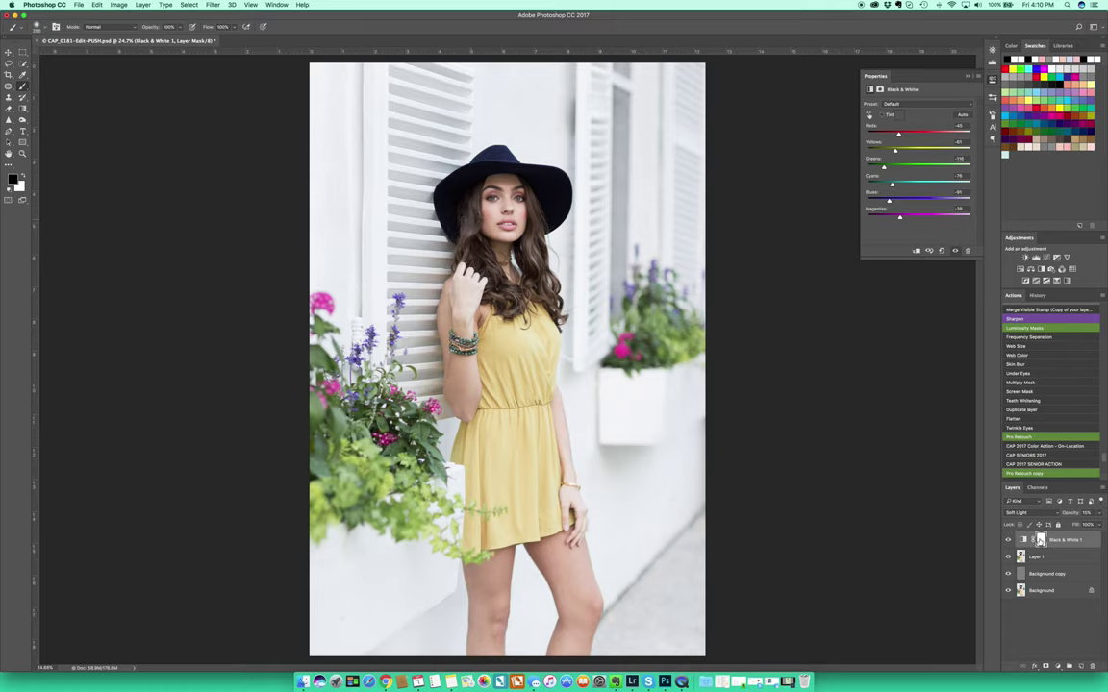
pyautogui.press('x')
pyautogui.press('x')
# Add a Selective Color adjustment layer above the Black & White layer, targeting Neutrals.
pyautogui.click(1056, 281)
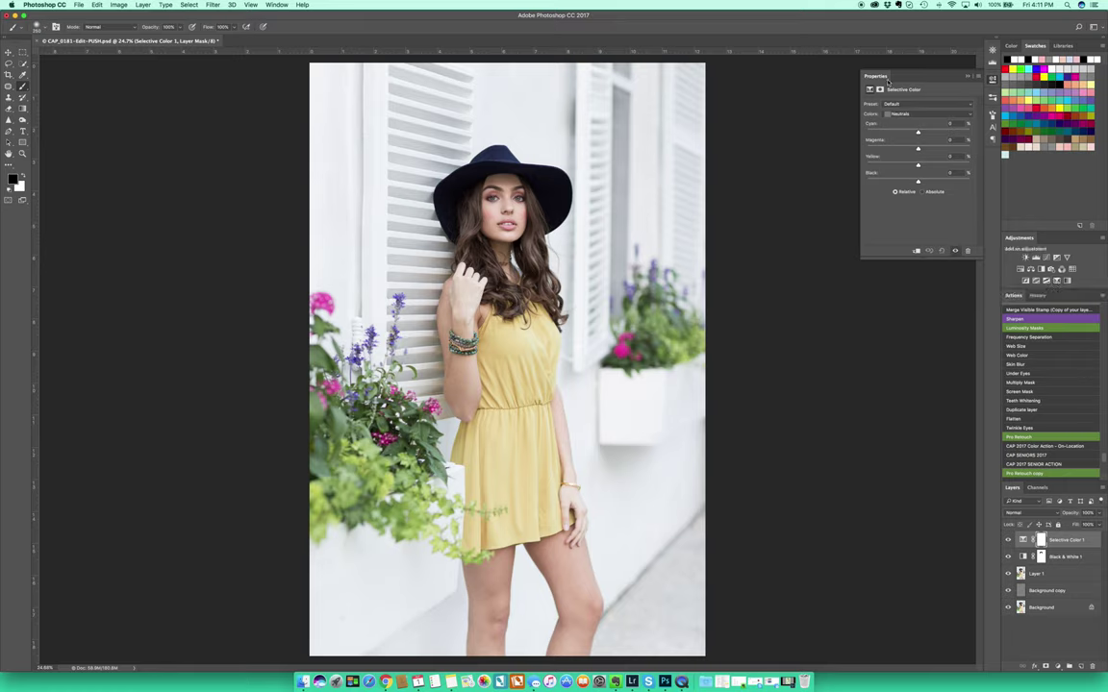
pyautogui.click(914, 114)
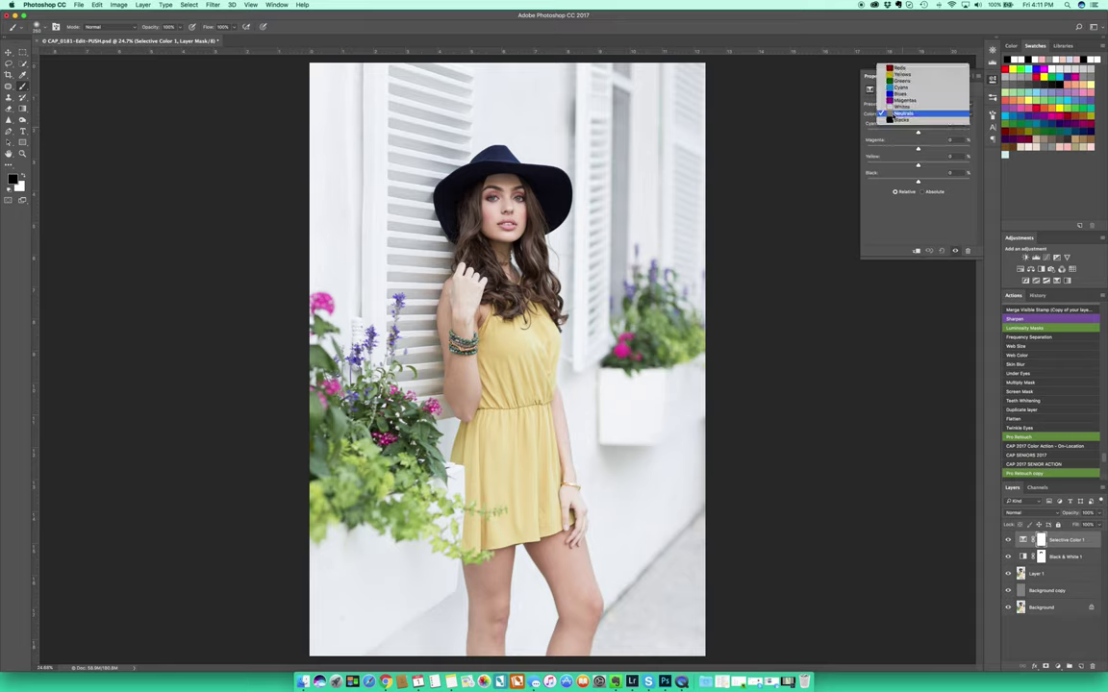
pyautogui.click(894, 182)
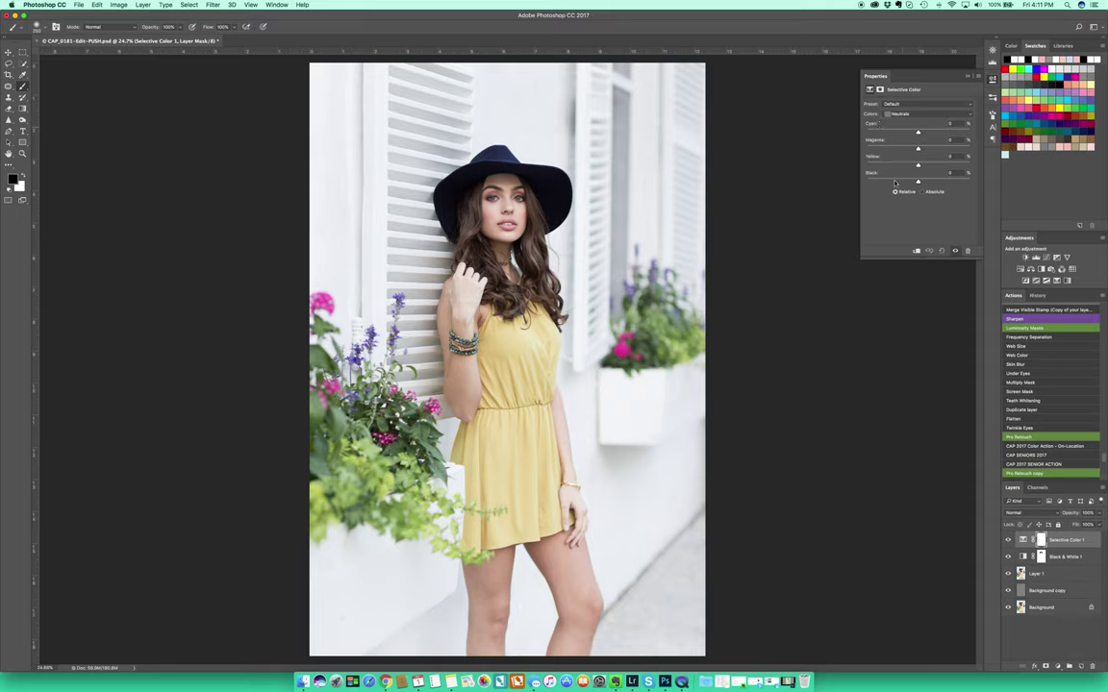
pyautogui.click(901, 115)
pyautogui.click(901, 115)
# Set the Neutrals to Cyan -4, Yellow +3 and Black +2, and compare the image with and without the Selective Color layer.
pyautogui.moveTo(917, 165); pyautogui.dragTo(922, 168)
pyautogui.moveTo(924, 168); pyautogui.dragTo(920, 166)
pyautogui.moveTo(919, 136)
pyautogui.mouseDown()
pyautogui.moveTo(779, 122)
pyautogui.moveTo(974, 133)
pyautogui.moveTo(916, 133)
pyautogui.mouseUp()
pyautogui.moveTo(914, 133); pyautogui.dragTo(916, 134)
pyautogui.moveTo(919, 183); pyautogui.dragTo(920, 183)
pyautogui.click(1008, 540)
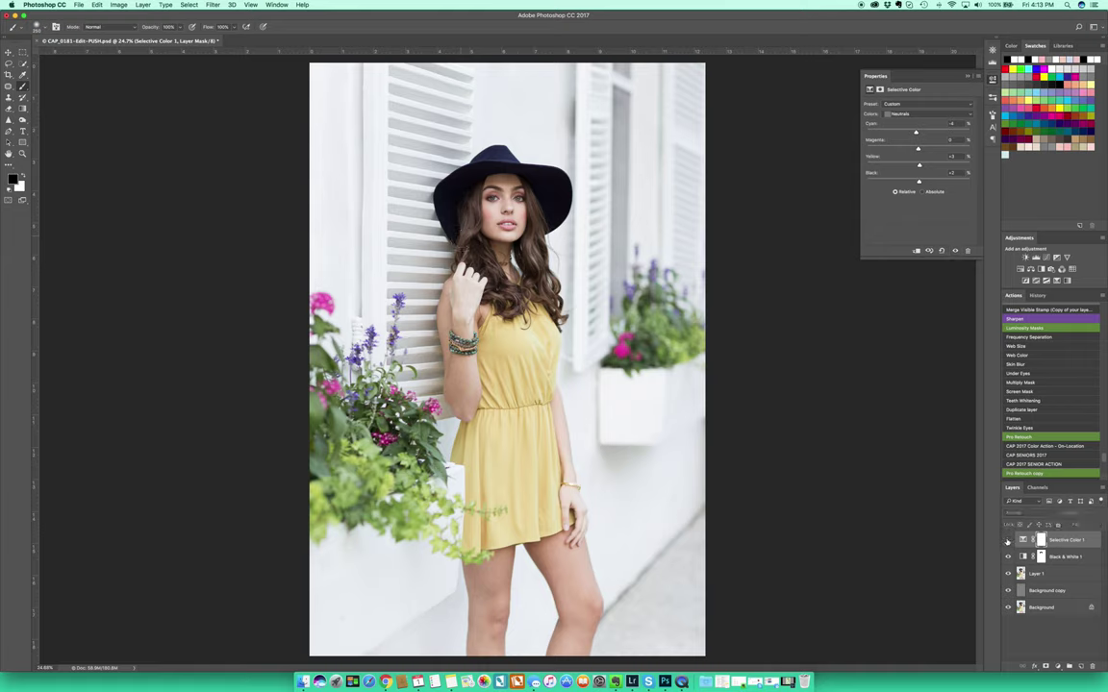
pyautogui.click(1008, 540)
# Try small Black and Yellow shifts in the Blacks range of the Selective Color adjustment.
pyautogui.click(913, 114)
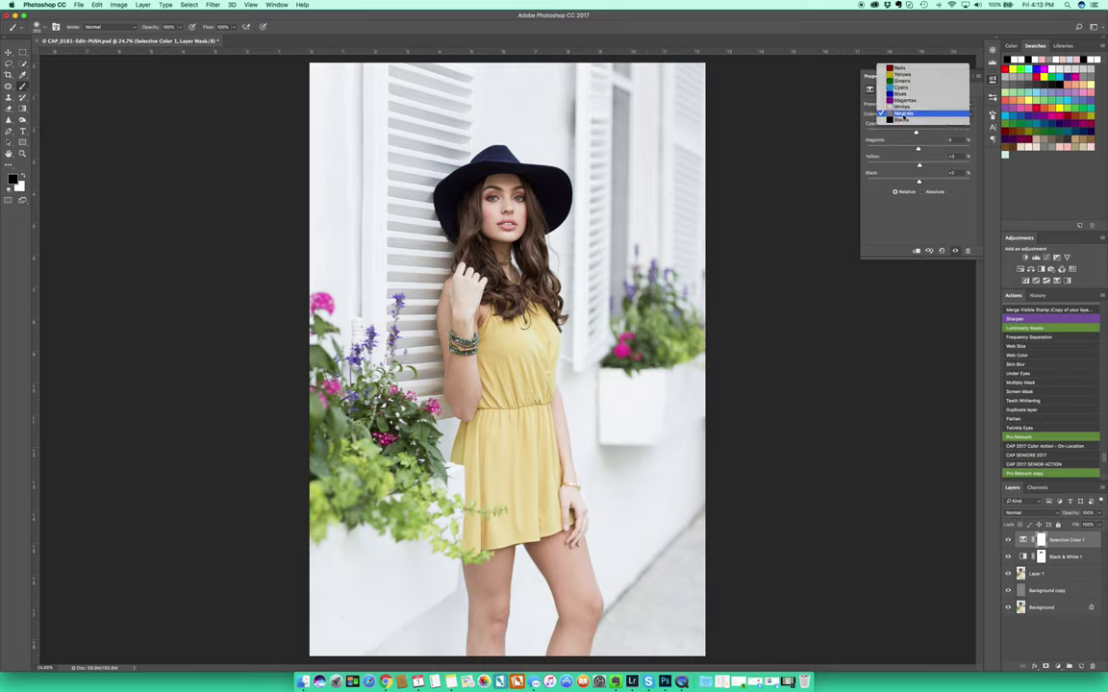
pyautogui.click(908, 117)
pyautogui.moveTo(918, 181)
pyautogui.mouseDown()
pyautogui.moveTo(899, 181)
pyautogui.moveTo(948, 183)
pyautogui.moveTo(917, 183)
pyautogui.mouseUp()
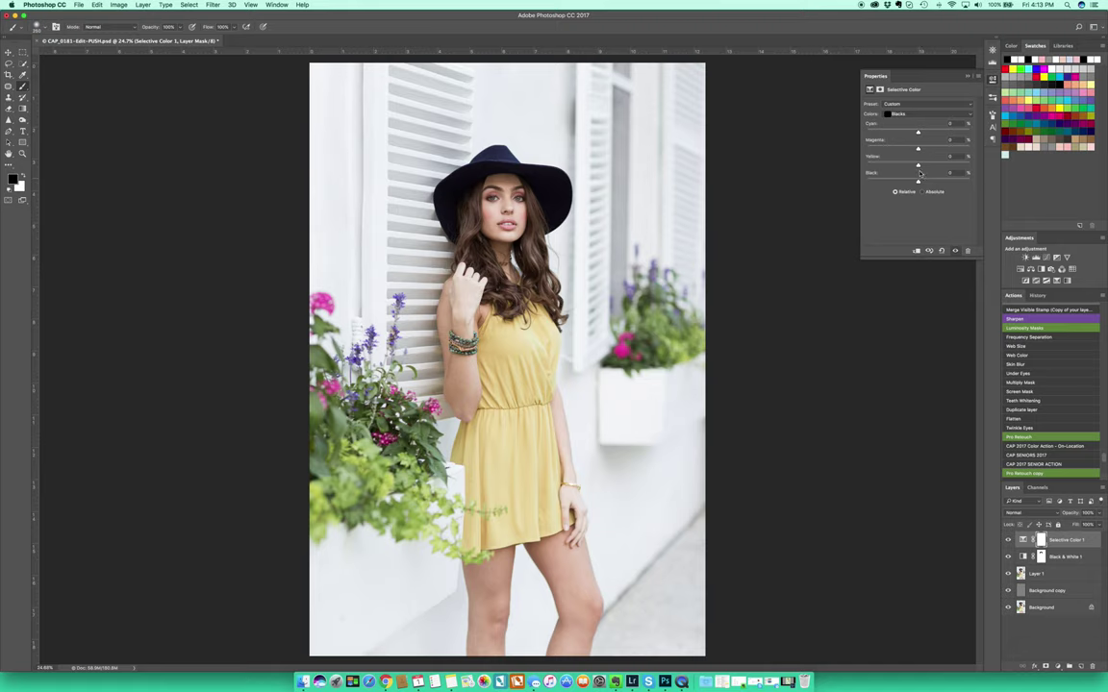
pyautogui.moveTo(919, 167); pyautogui.dragTo(917, 165)
pyautogui.moveTo(916, 167); pyautogui.dragTo(918, 166)
pyautogui.click(978, 81)
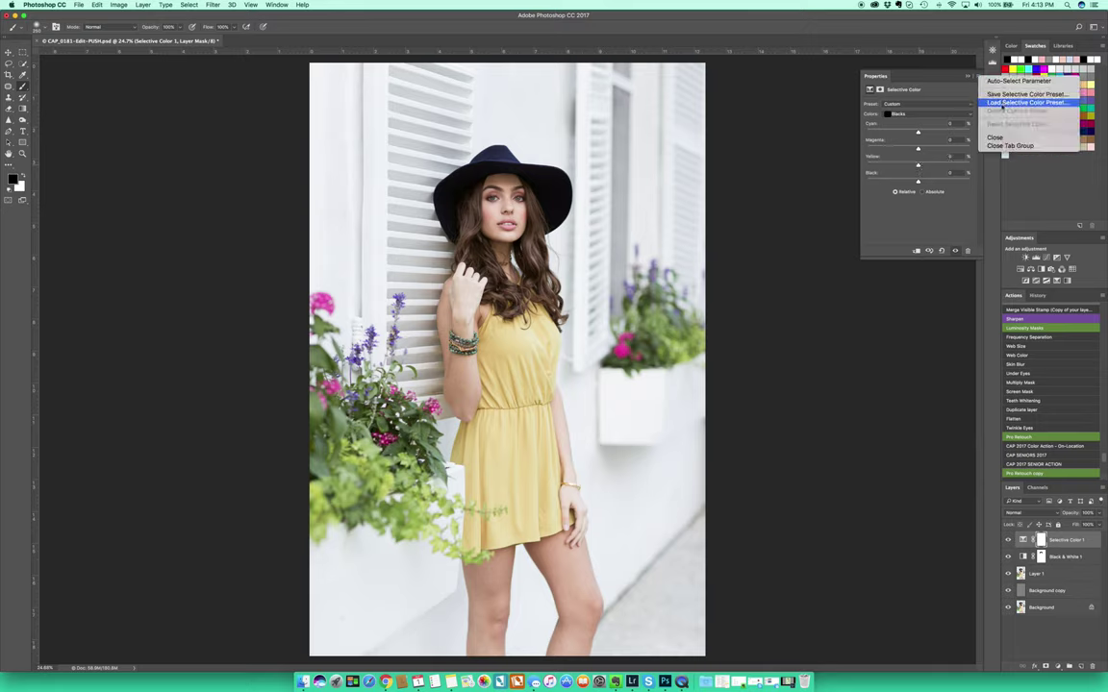
pyautogui.click(917, 129)
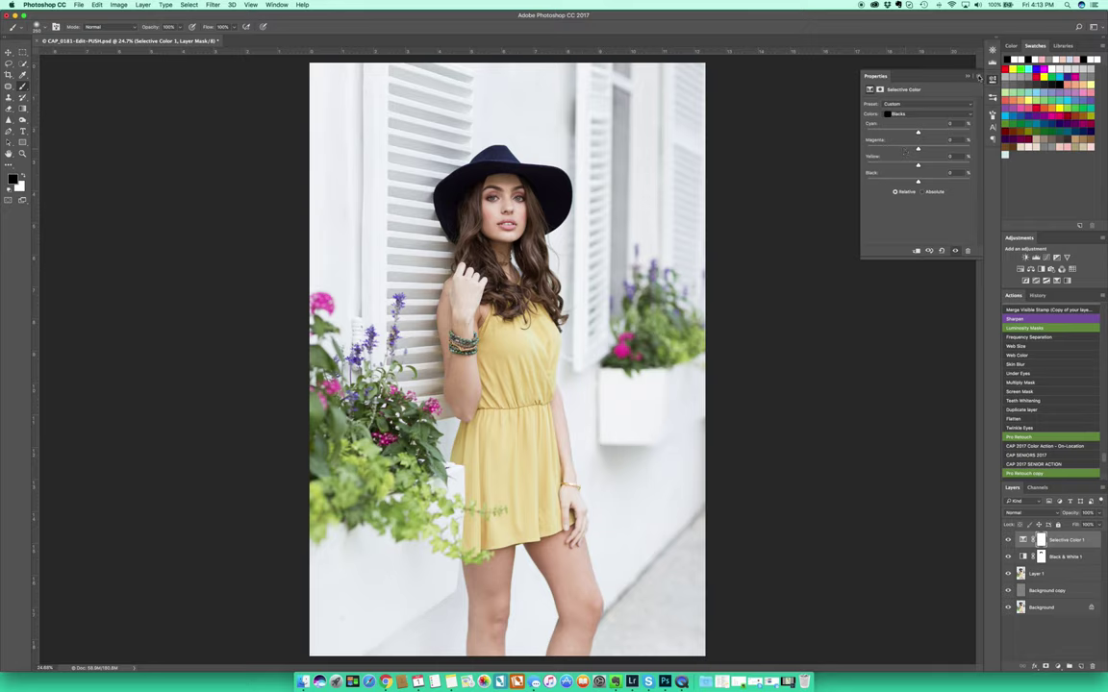
pyautogui.click(979, 77)
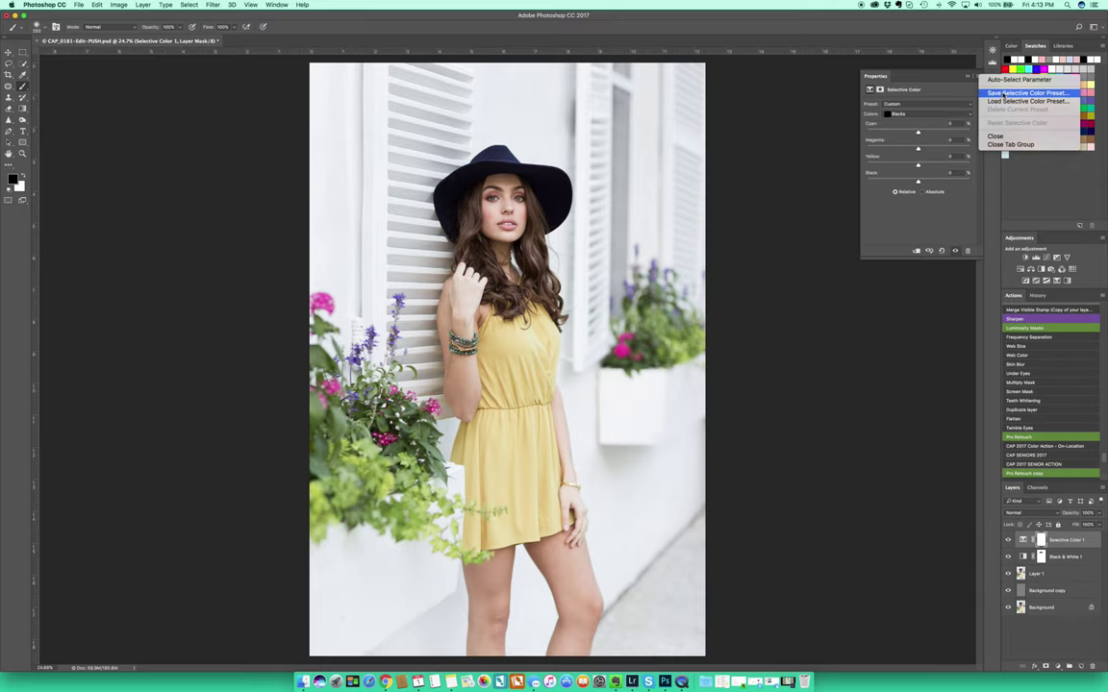
pyautogui.click(947, 102)
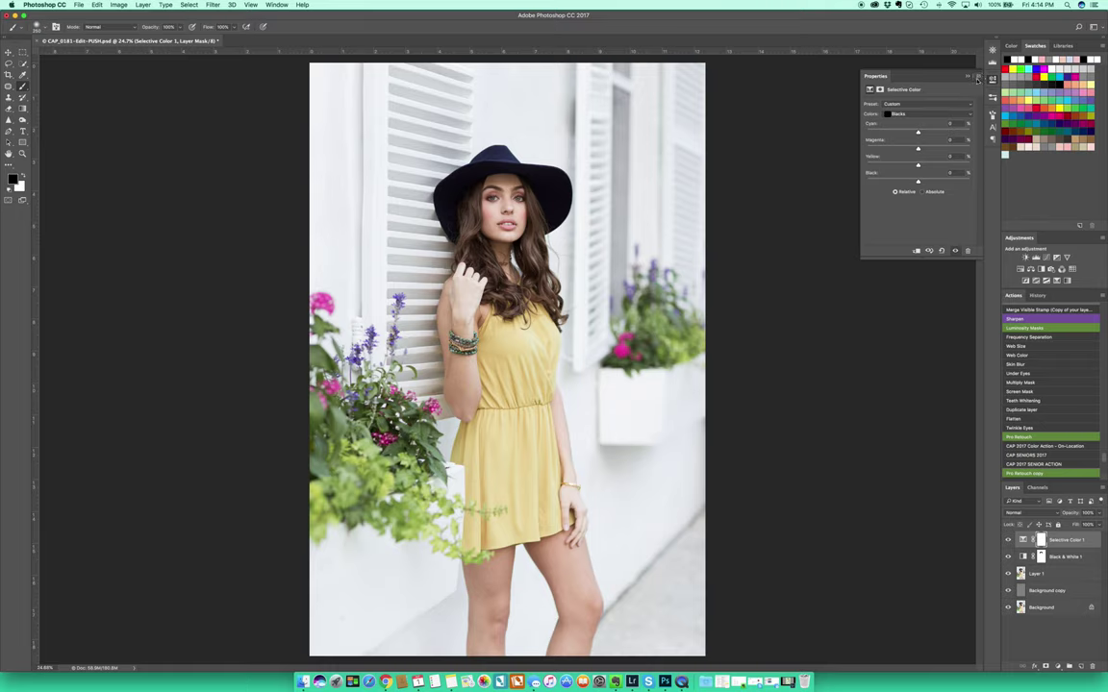
pyautogui.click(926, 114)
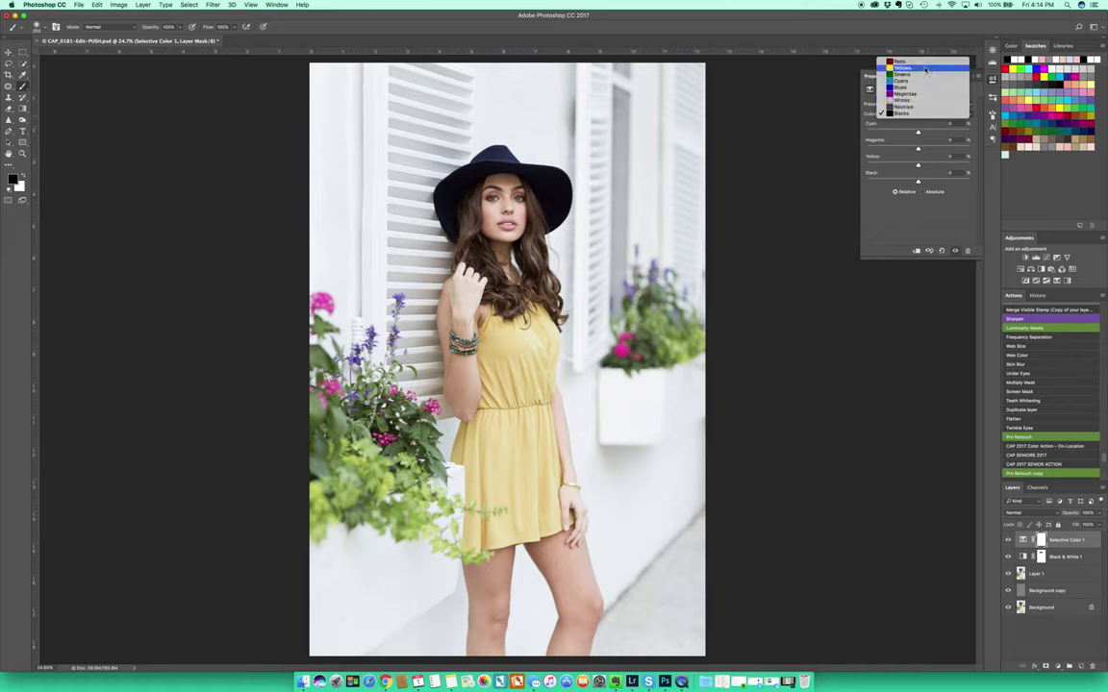
pyautogui.click(1069, 546)
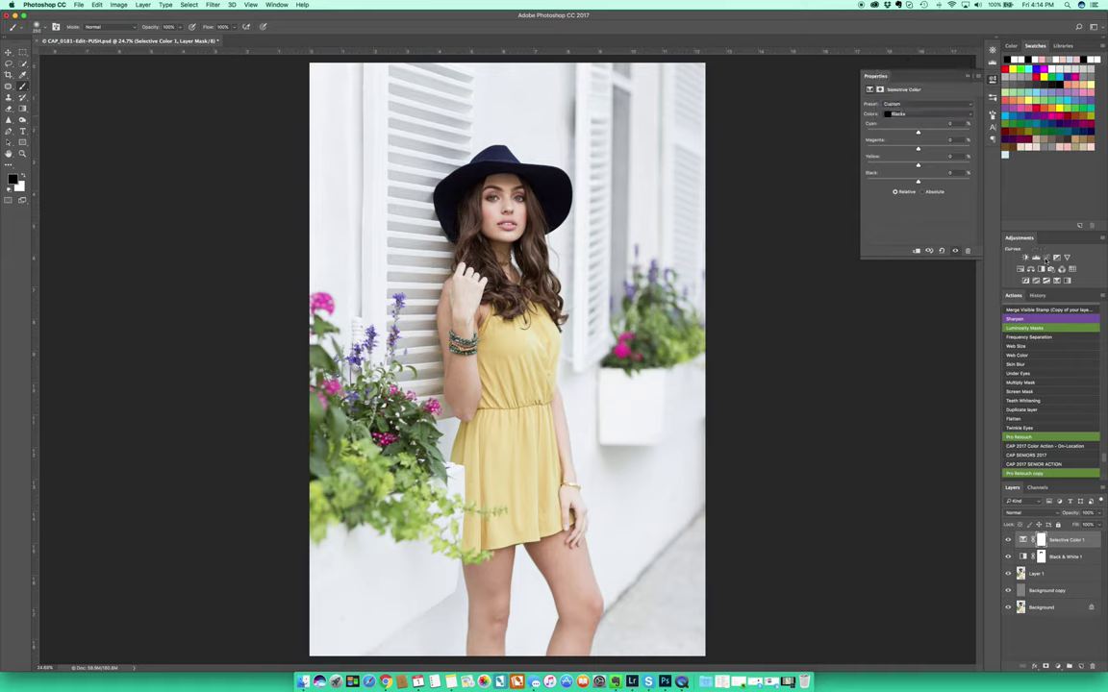
# Add a Curves adjustment layer above the Selective Color layer.
pyautogui.click(1045, 258)
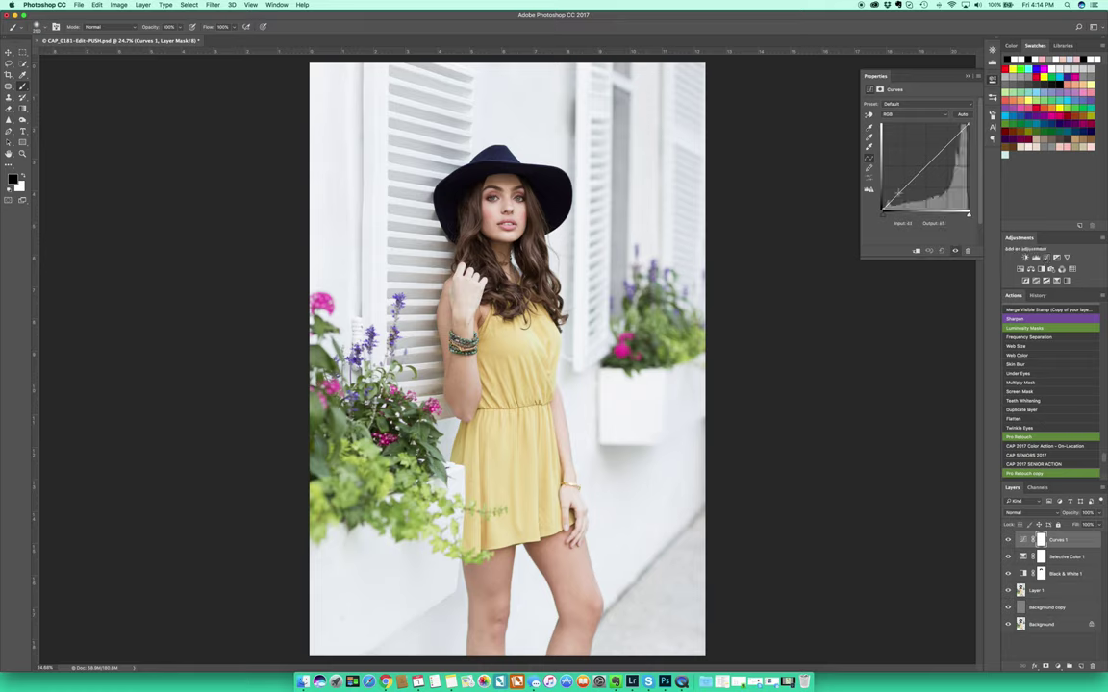
pyautogui.moveTo(883, 211); pyautogui.dragTo(882, 211)
pyautogui.click(898, 115)
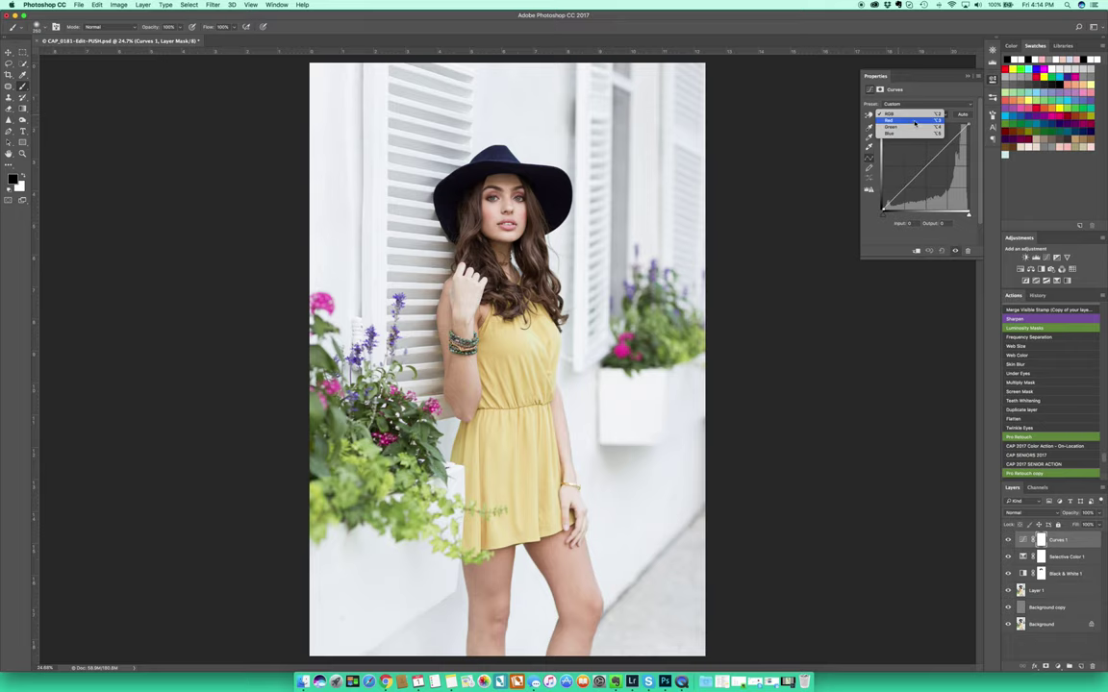
pyautogui.click(905, 115)
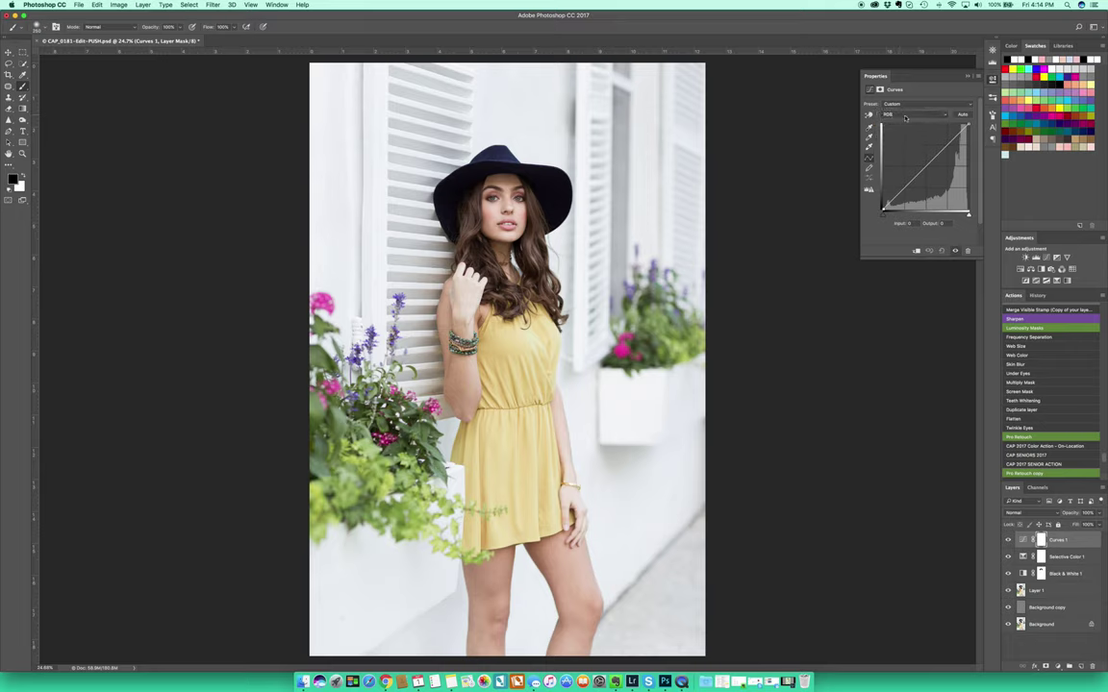
pyautogui.click(913, 117)
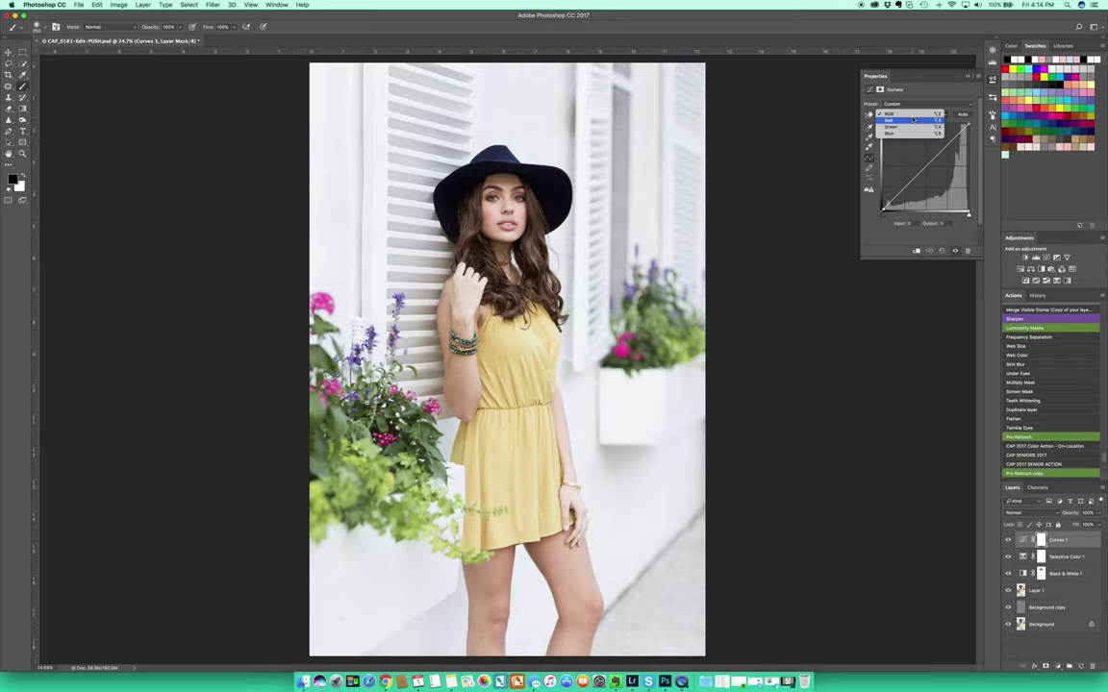
# Shape the Red channel curve by moving its black point slightly inward and adding a point in the upper midtones.
pyautogui.click(912, 120)
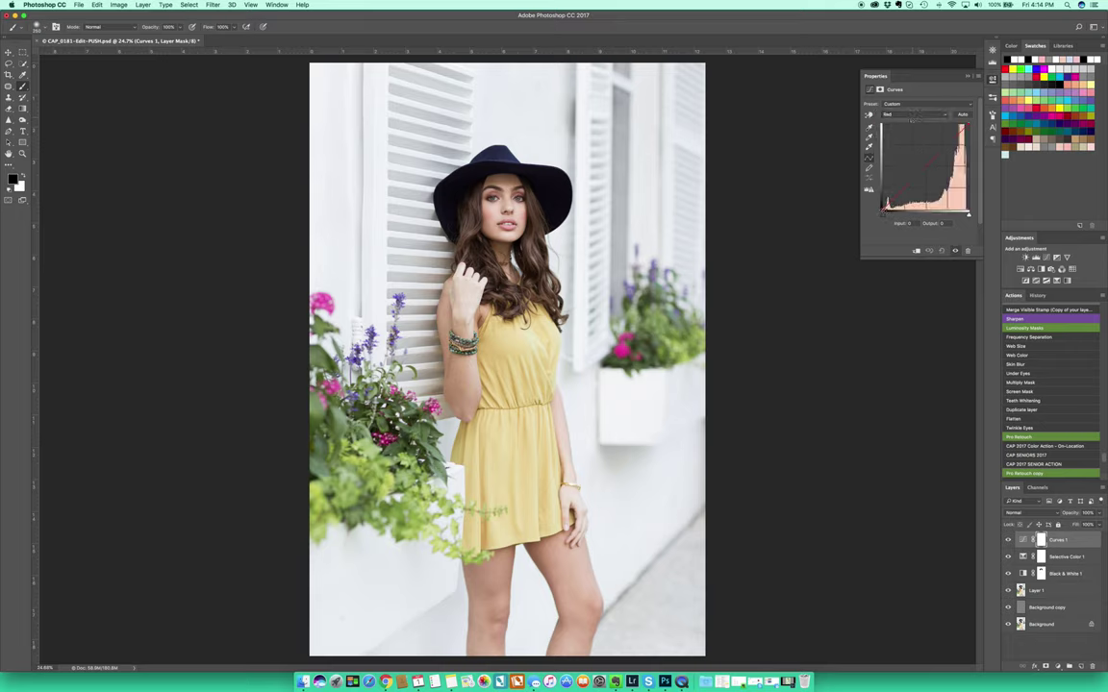
pyautogui.moveTo(883, 211)
pyautogui.mouseDown()
pyautogui.moveTo(901, 210)
pyautogui.moveTo(878, 211)
pyautogui.moveTo(890, 211)
pyautogui.mouseUp()
pyautogui.moveTo(864, 188); pyautogui.dragTo(868, 187)
pyautogui.moveTo(891, 205); pyautogui.dragTo(894, 206)
pyautogui.moveTo(892, 211); pyautogui.dragTo(888, 206)
# Move the Green channel's black point slightly inward and add a shadow point just below the diagonal.
pyautogui.click(913, 114)
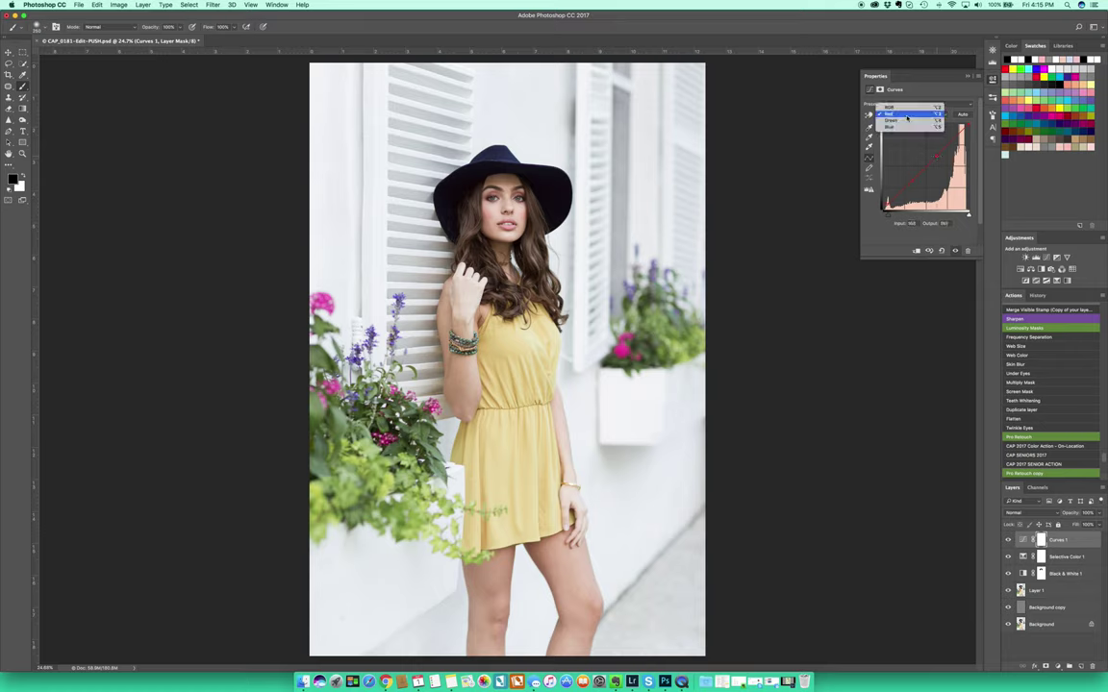
pyautogui.click(909, 125)
pyautogui.moveTo(885, 208); pyautogui.dragTo(886, 209)
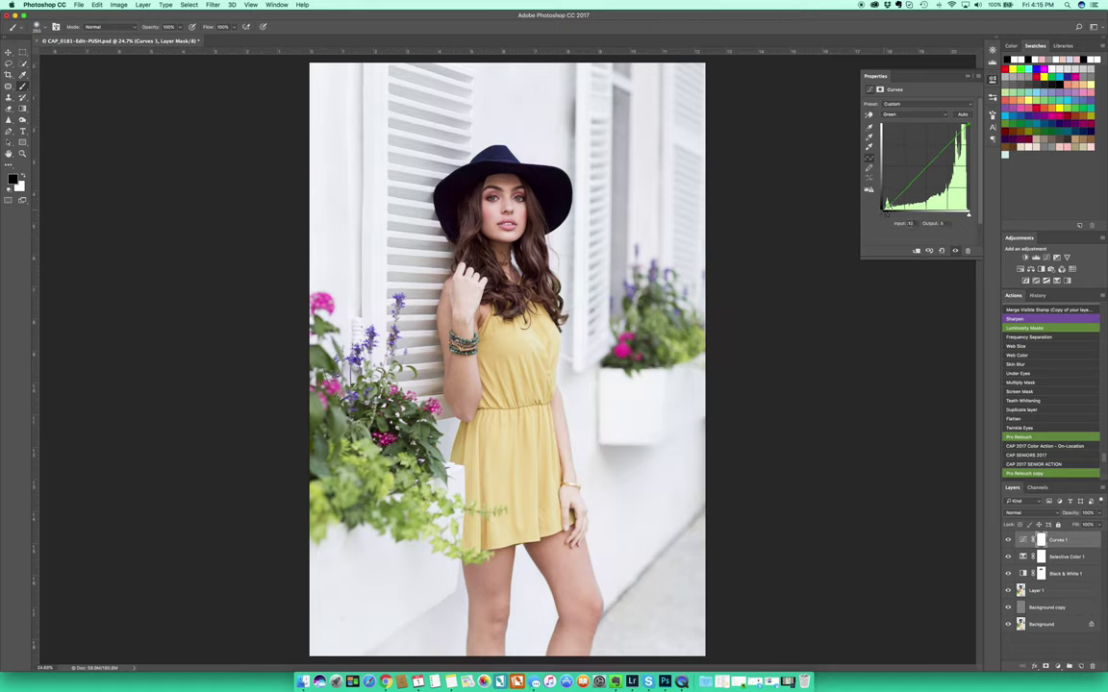
pyautogui.moveTo(908, 184); pyautogui.dragTo(909, 185)
# Shape the Blue channel curve with an inward black point, a slightly lowered shadow point and points anchoring the midtones.
pyautogui.click(895, 114)
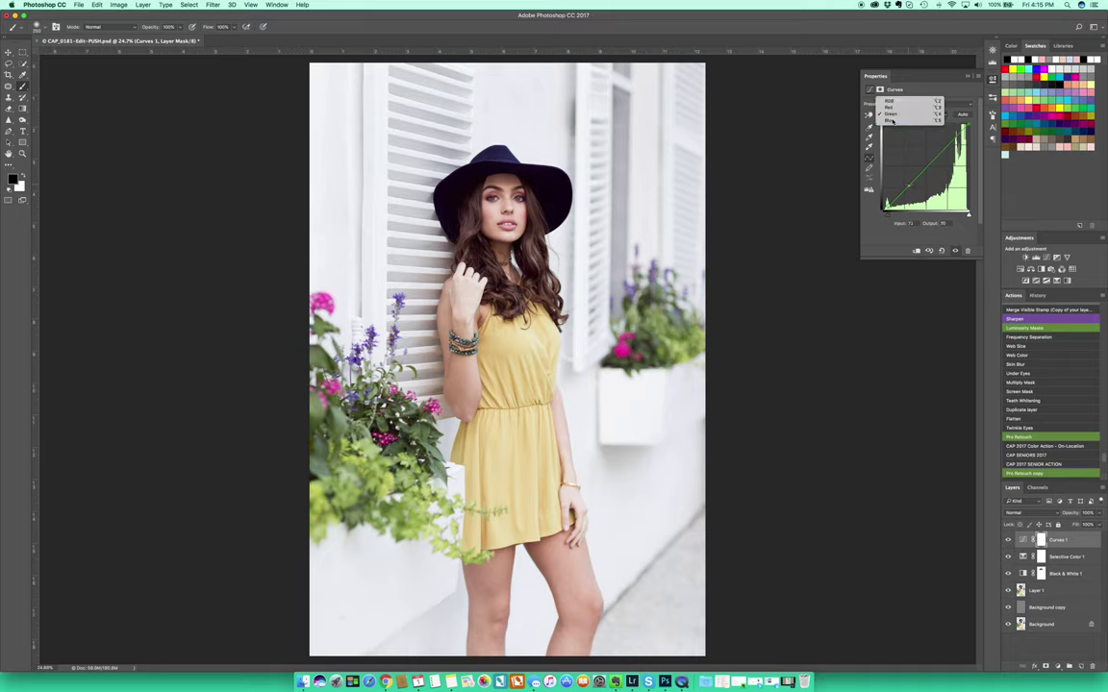
pyautogui.click(892, 121)
pyautogui.moveTo(883, 206); pyautogui.dragTo(886, 206)
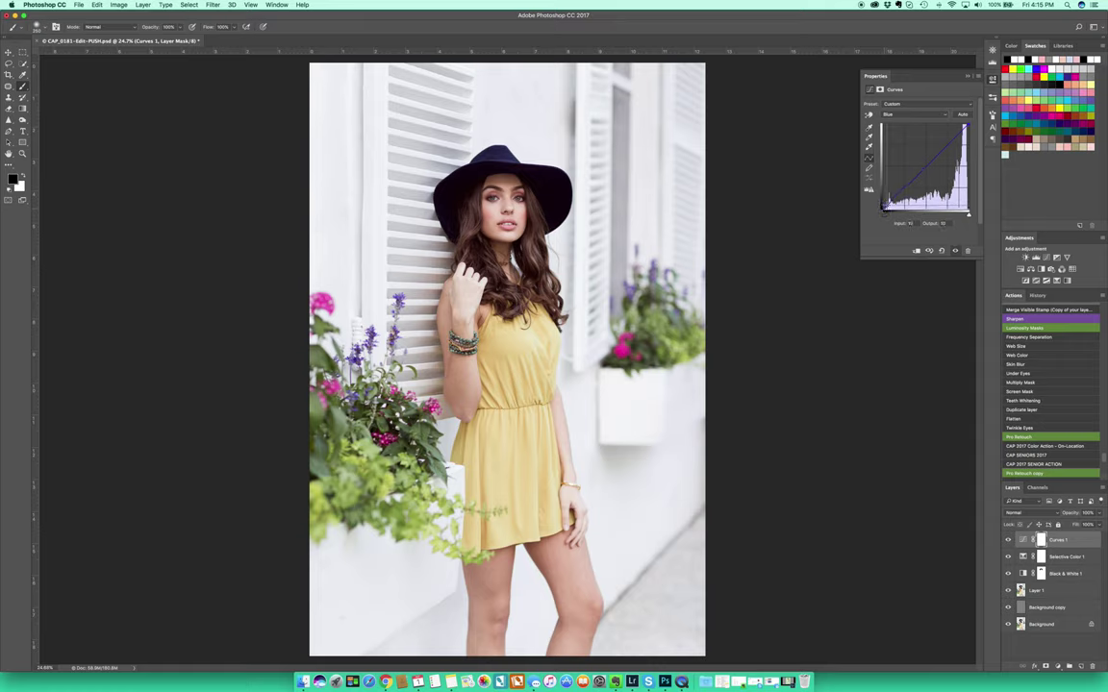
pyautogui.click(930, 161)
pyautogui.moveTo(930, 162); pyautogui.dragTo(931, 163)
pyautogui.click(903, 190)
pyautogui.moveTo(904, 189); pyautogui.dragTo(904, 190)
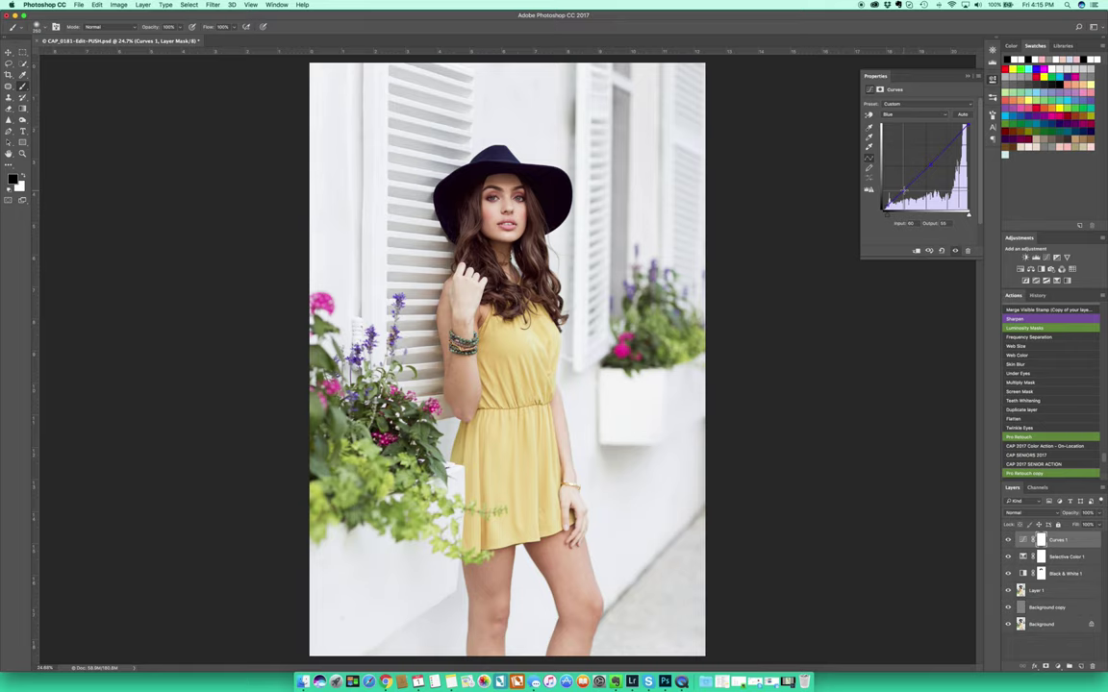
pyautogui.click(940, 155)
# Switch the Curves adjustment back to the composite RGB channel.
pyautogui.click(977, 76)
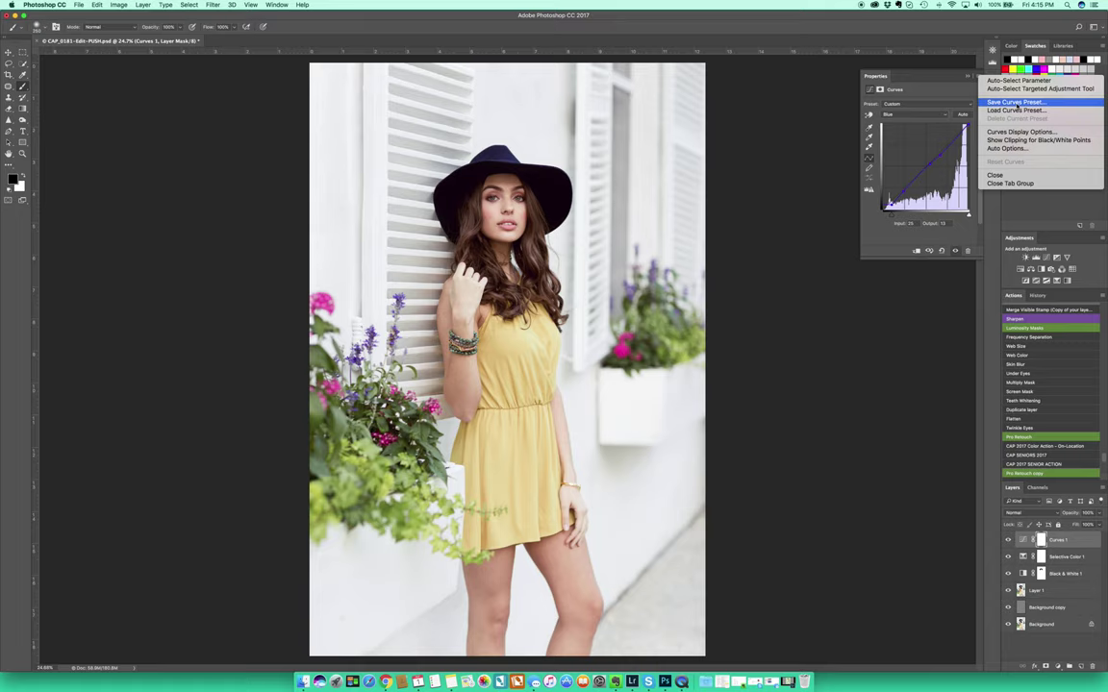
pyautogui.click(844, 112)
pyautogui.click(914, 114)
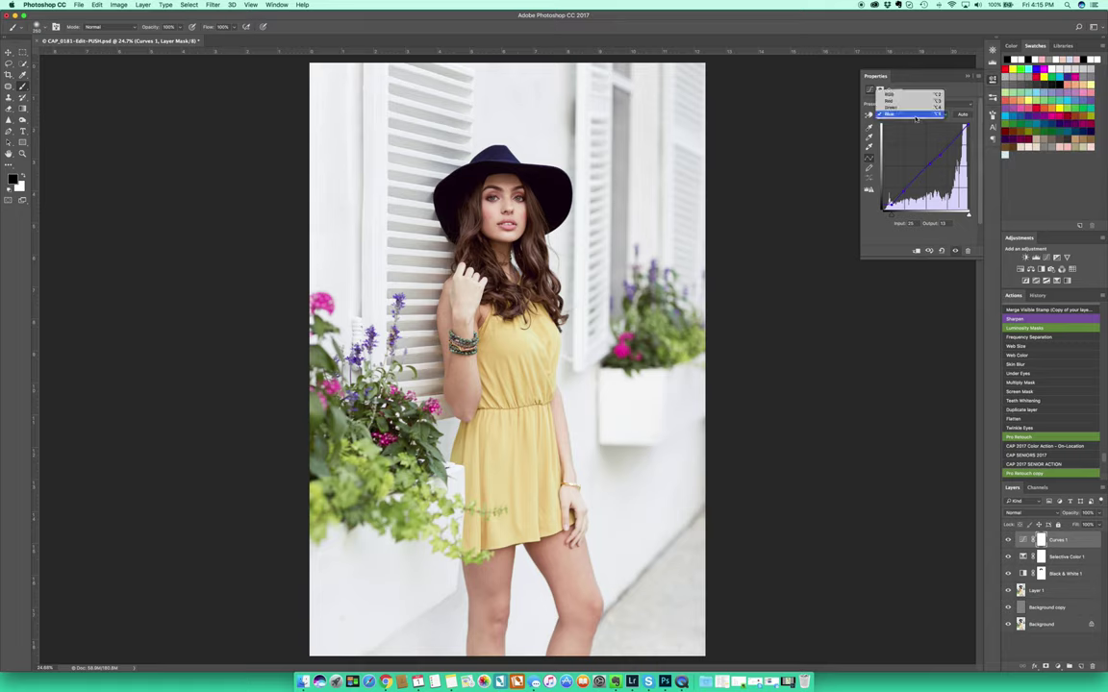
pyautogui.click(918, 97)
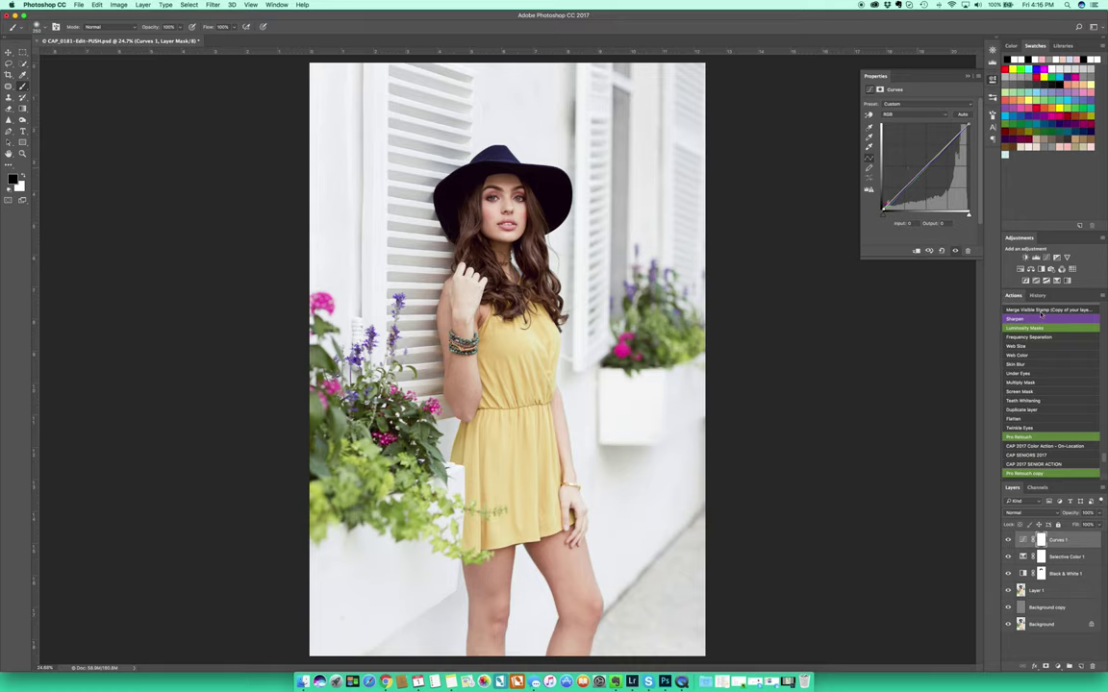
# Add a second Curves layer, move its RGB white point inward to about input 247, and compare the image with and without it.
pyautogui.click(1046, 258)
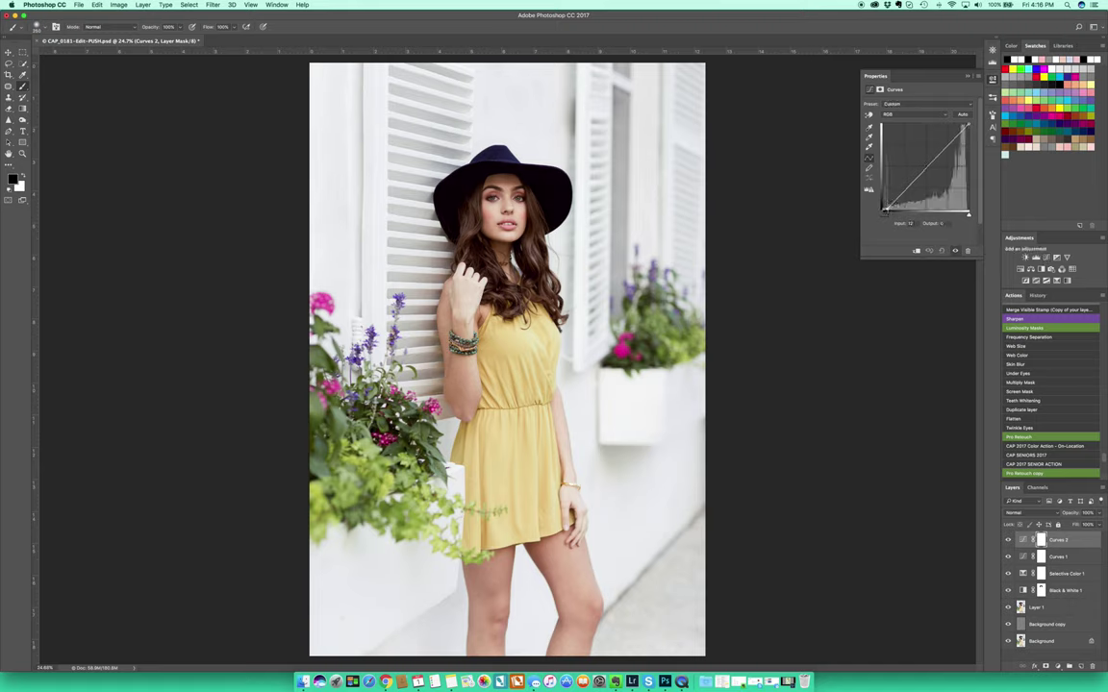
pyautogui.moveTo(968, 124); pyautogui.dragTo(965, 124)
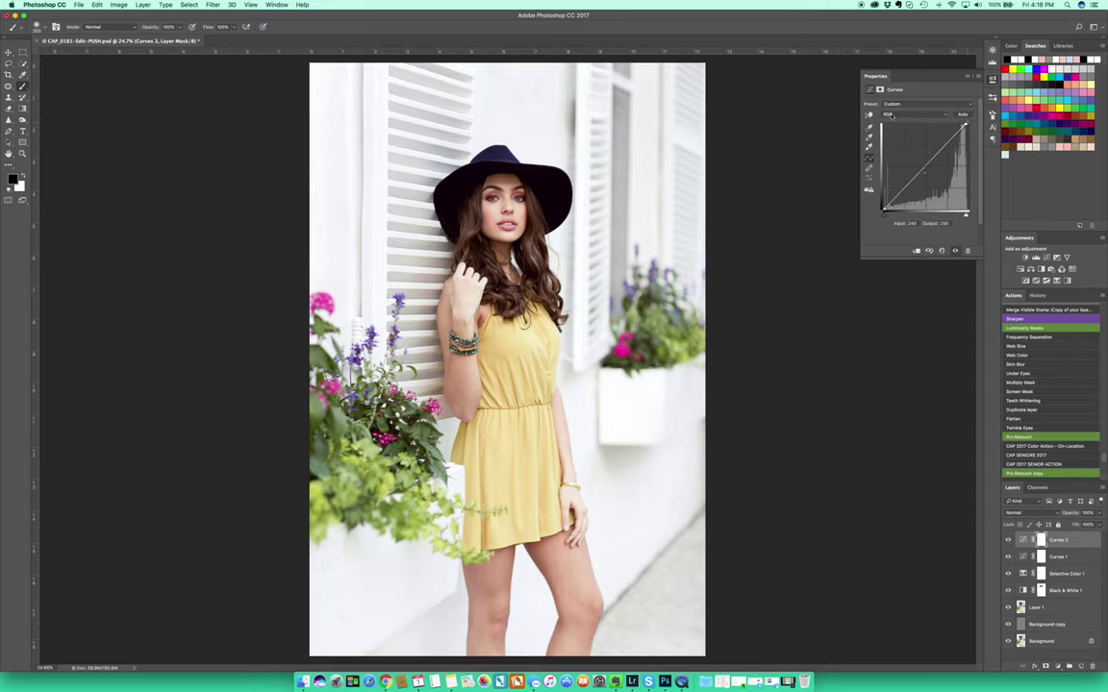
pyautogui.moveTo(964, 124); pyautogui.dragTo(967, 124)
pyautogui.click(1008, 540)
pyautogui.click(1008, 541)
pyautogui.click(1007, 540)
pyautogui.click(1007, 541)
# Compare the original Background layer alone with the full stack of adjustment layers.
pyautogui.keyDown('alt'); pyautogui.click(1008, 643); pyautogui.keyUp('alt')
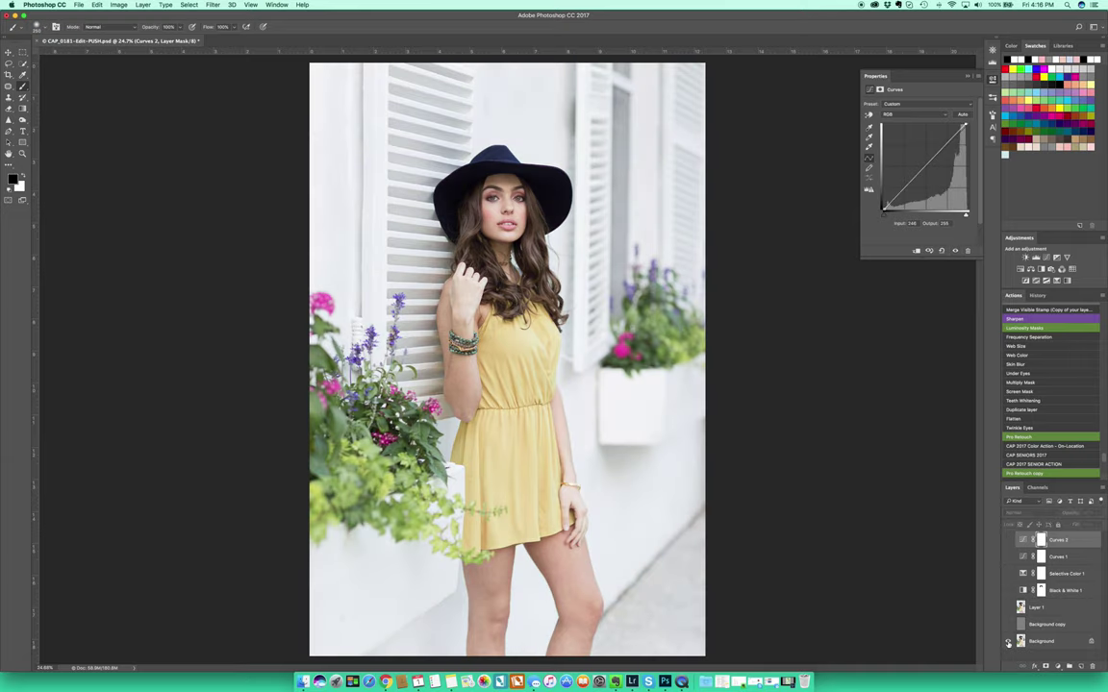
pyautogui.keyDown('alt'); pyautogui.click(1007, 642); pyautogui.keyUp('alt')
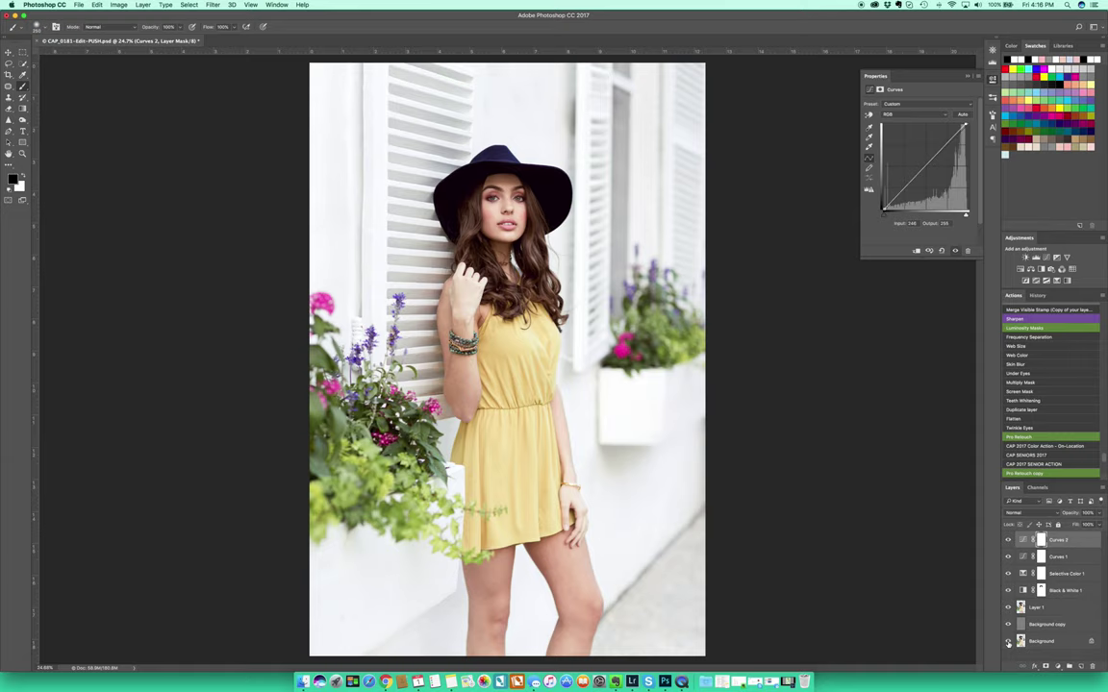
pyautogui.keyDown('alt'); pyautogui.click(1007, 642); pyautogui.keyUp('alt')
pyautogui.keyDown('alt'); pyautogui.click(1007, 643); pyautogui.keyUp('alt')
pyautogui.keyDown('alt'); pyautogui.click(1007, 642); pyautogui.keyUp('alt')
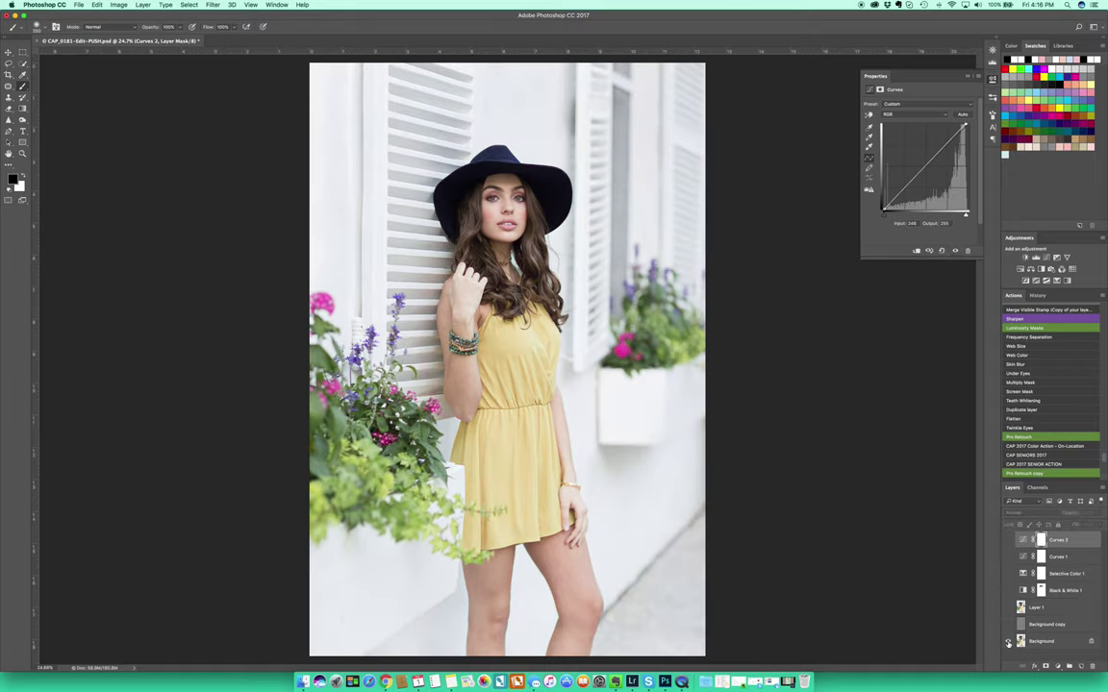
pyautogui.keyDown('alt'); pyautogui.click(1007, 642); pyautogui.keyUp('alt')
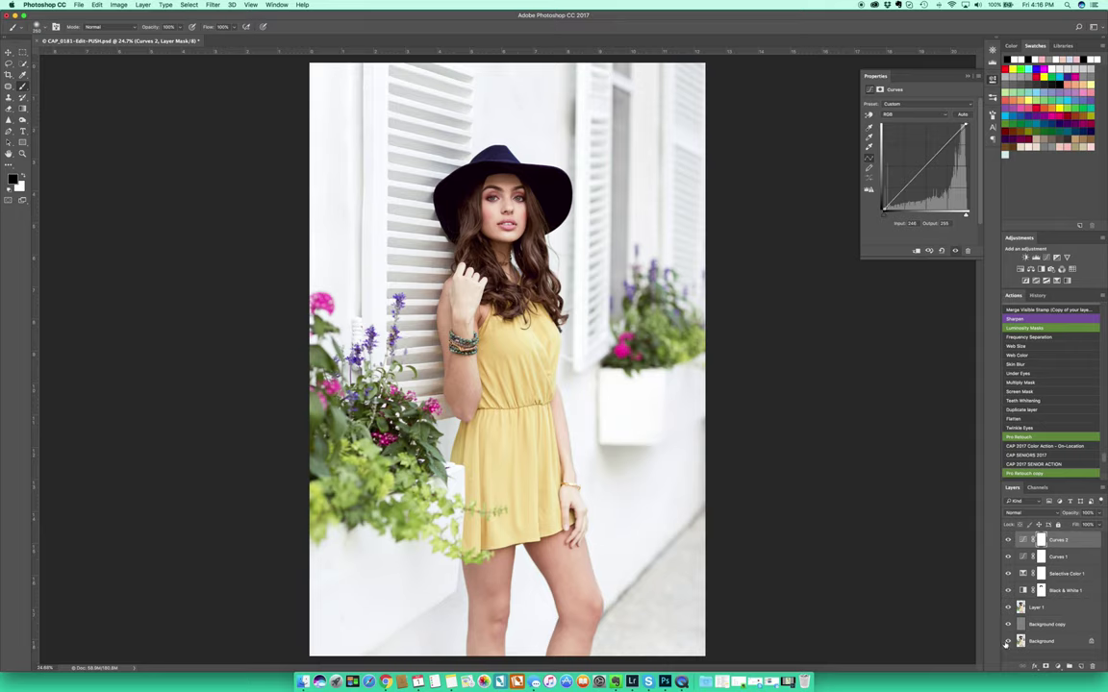